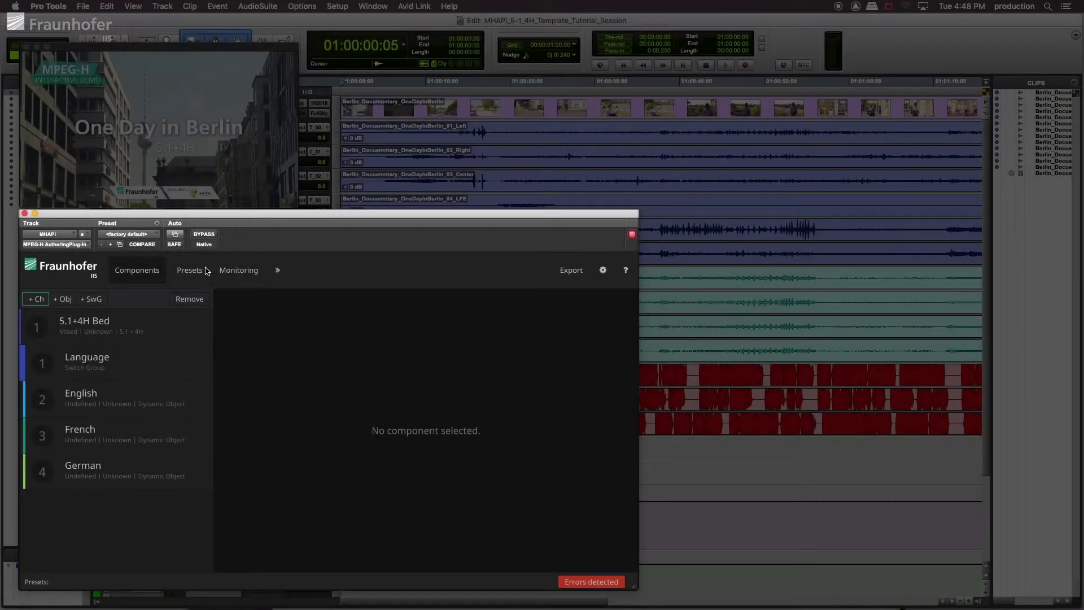
Step: Go to the MPEG-H plug-in's Presets page and add a new untitled preset
click(191, 273)
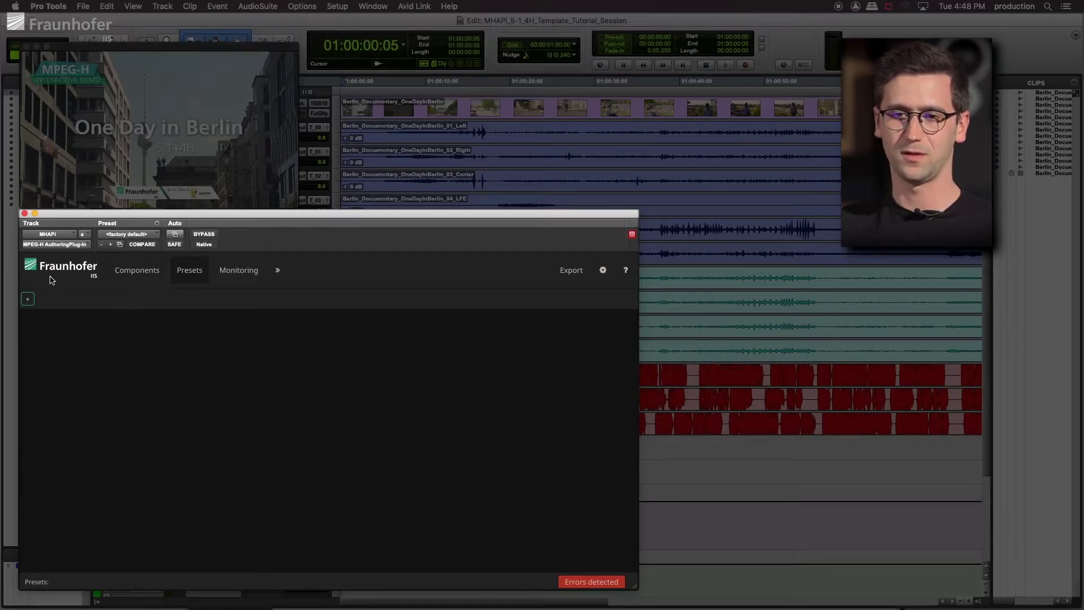
click(29, 301)
Step: Name the first preset Default, then add and name two more: Dialog+ and No Commentary
click(83, 342)
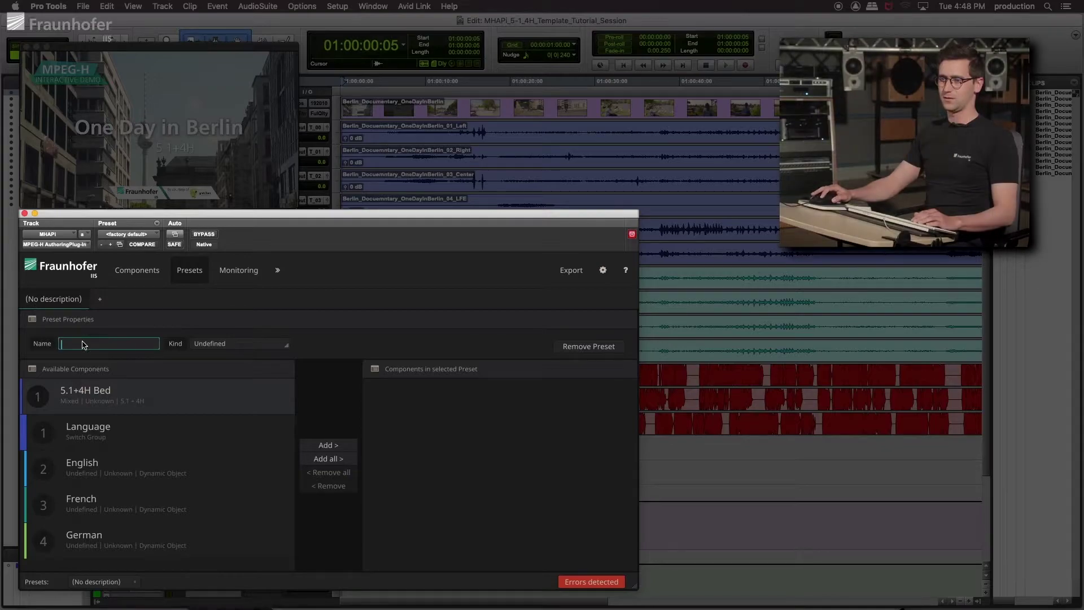
text(Default)
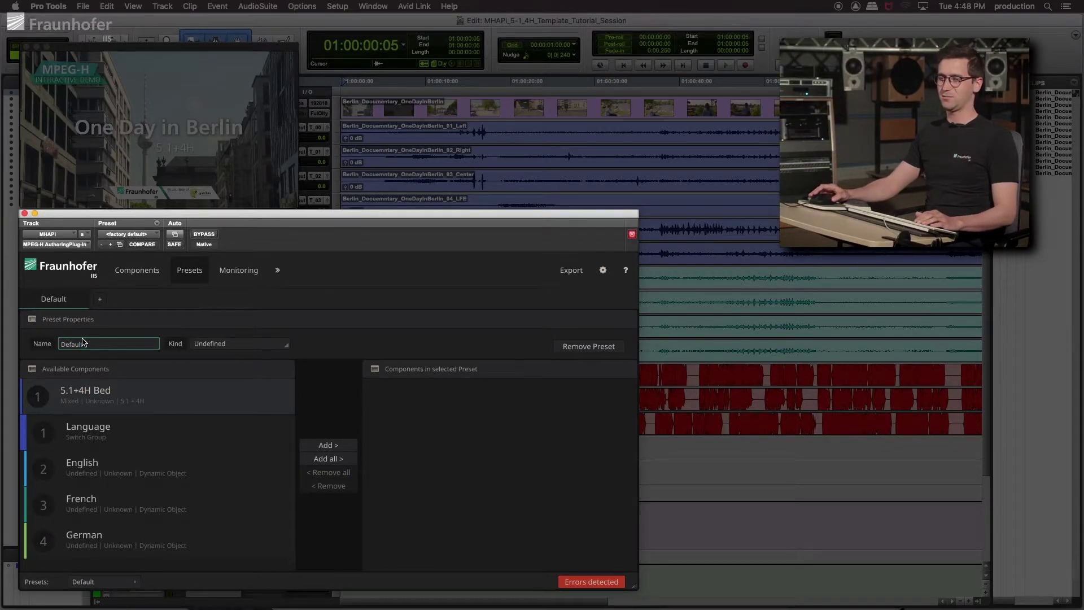
click(100, 299)
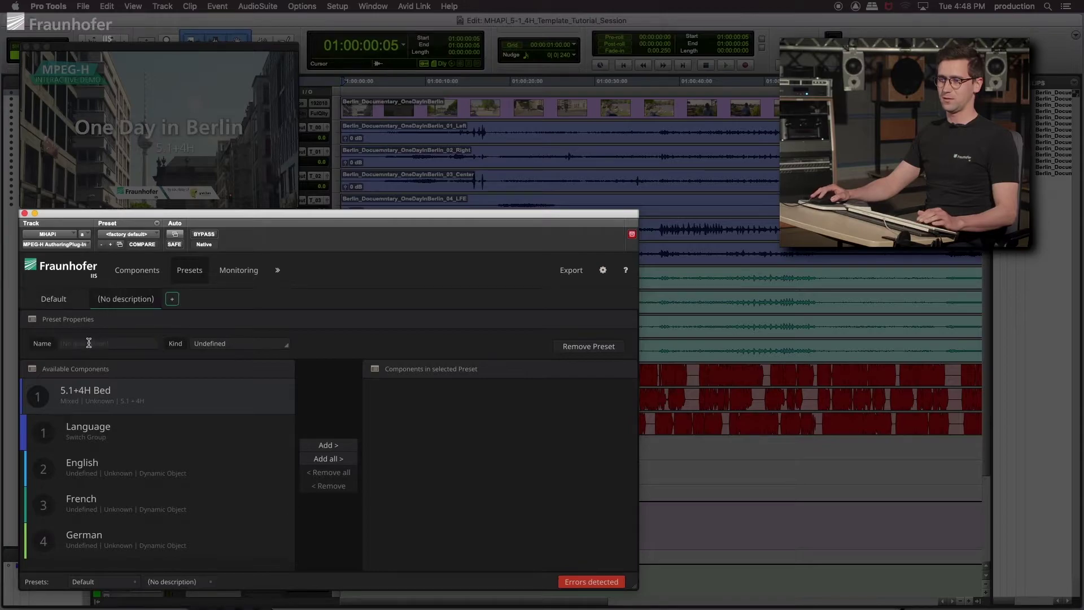
click(89, 345)
text(Dialog+)
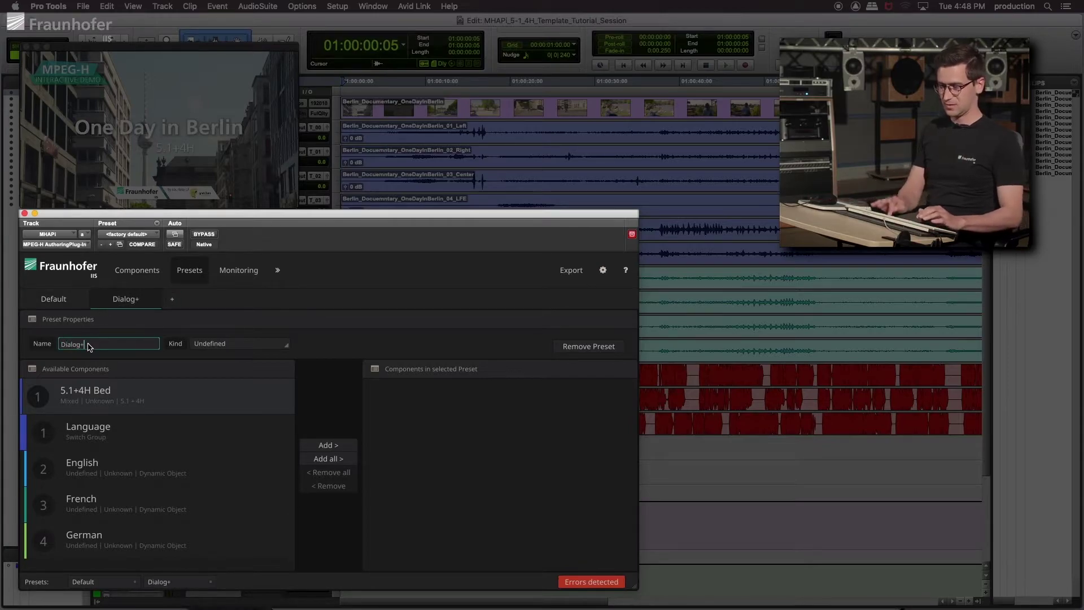
click(172, 299)
click(101, 343)
text(No)
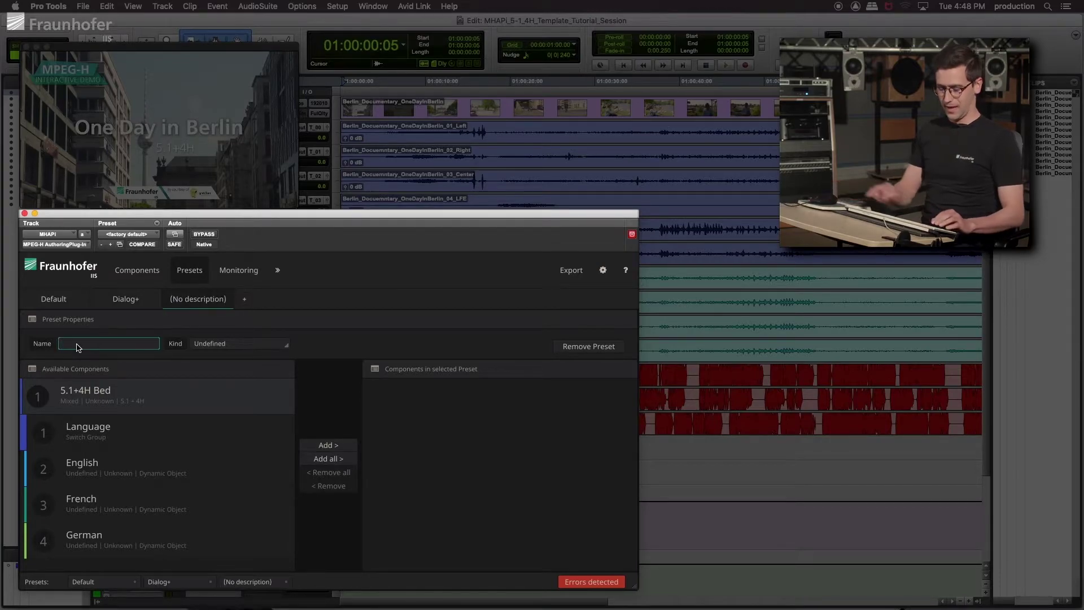
text( Comm)
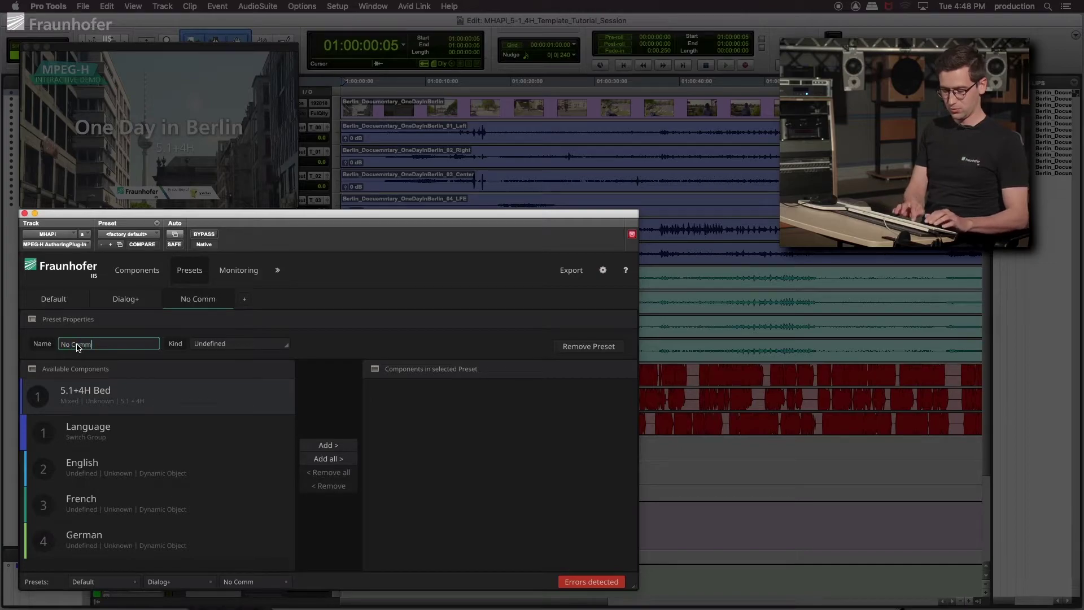
text(entary)
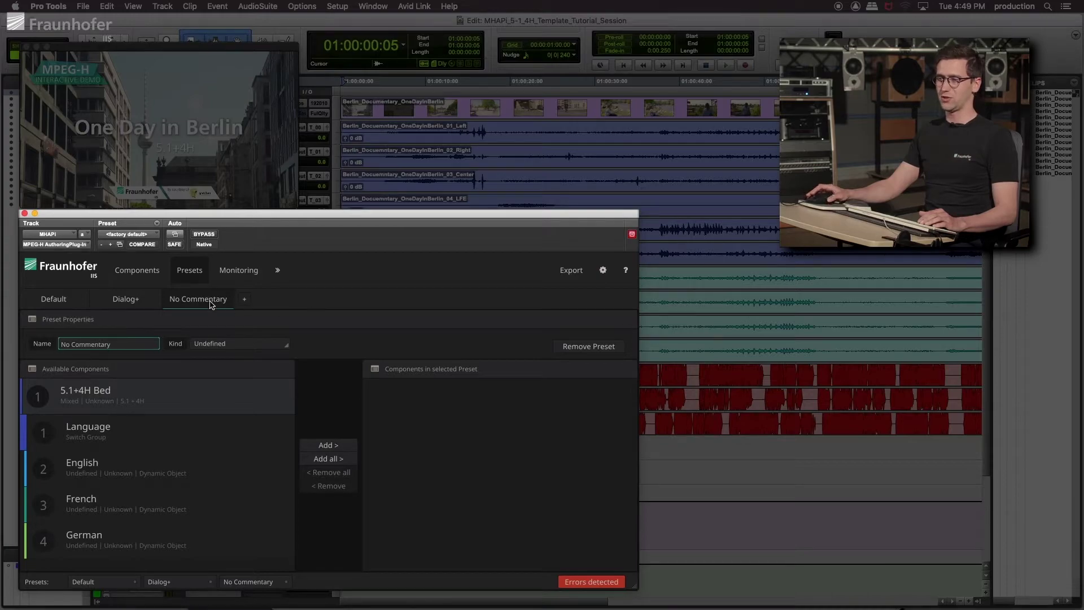
Step: Keep No Commentary's kind Undefined and set Dialog+'s kind to Hearing impaired (light)
click(280, 350)
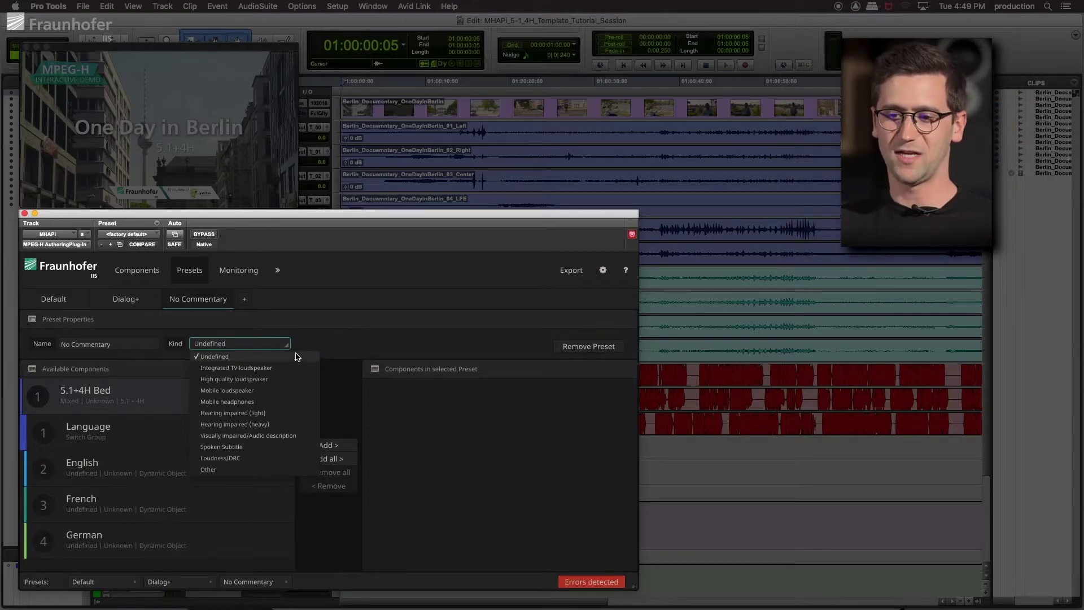
click(275, 350)
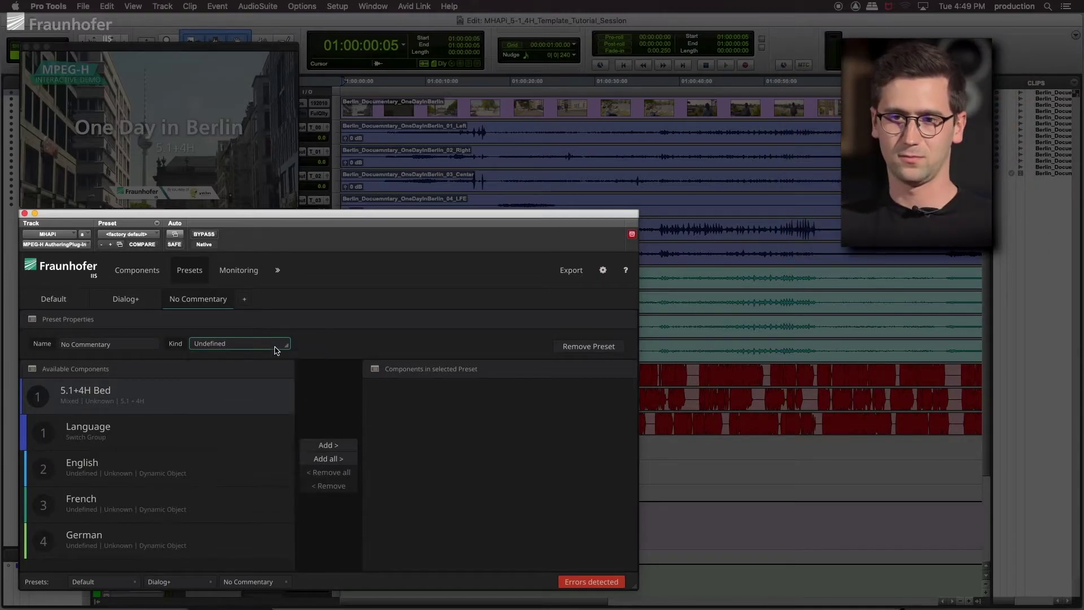
click(136, 304)
click(232, 348)
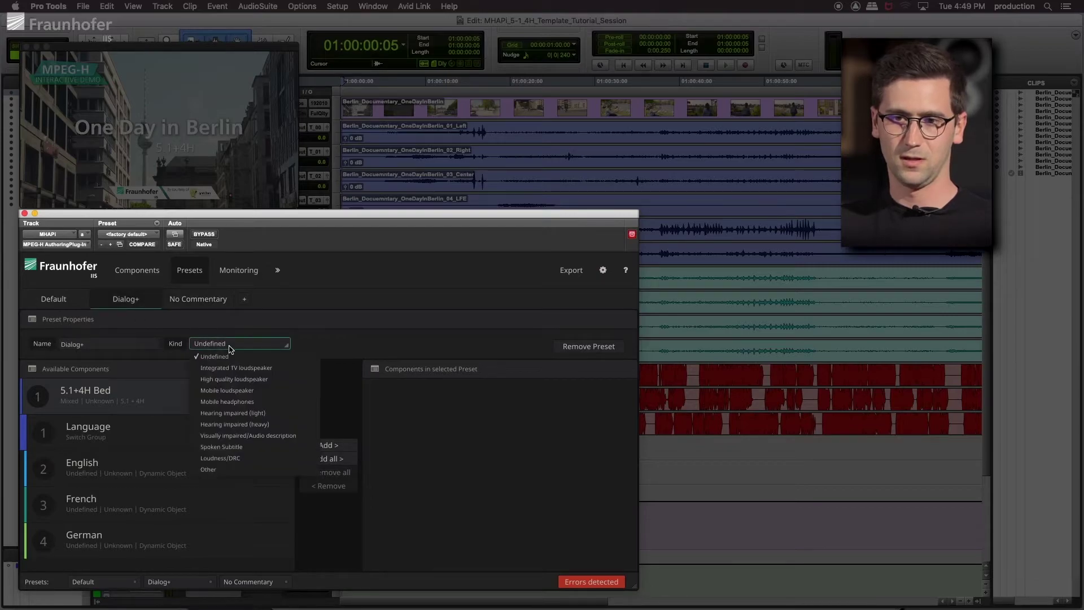
click(257, 414)
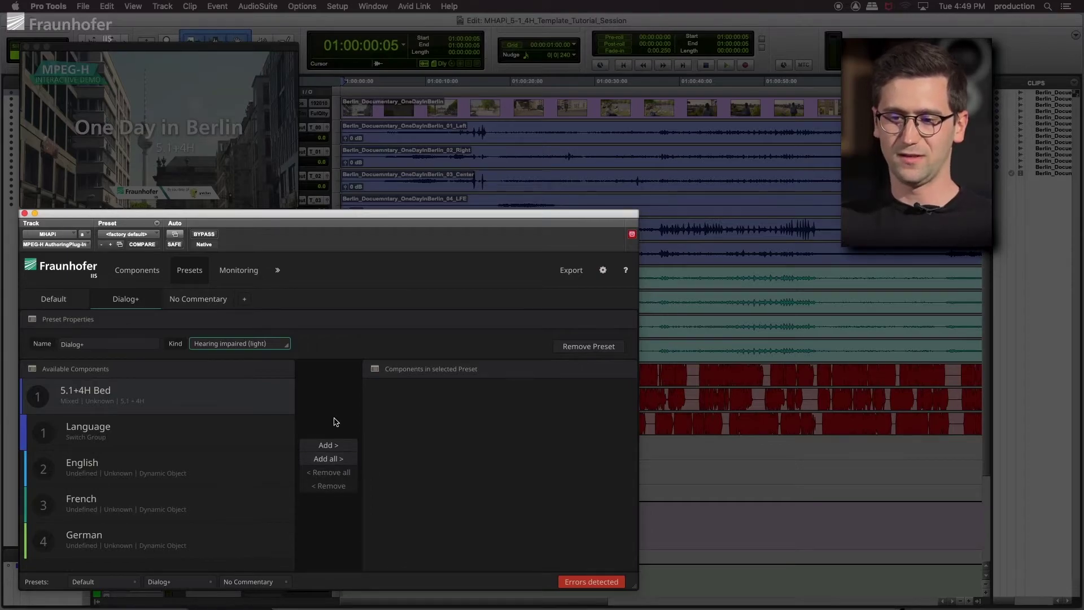
Step: Add 5.1+4H Bed and Language to Default, enabling User Gain and User Pos. on Language
click(48, 299)
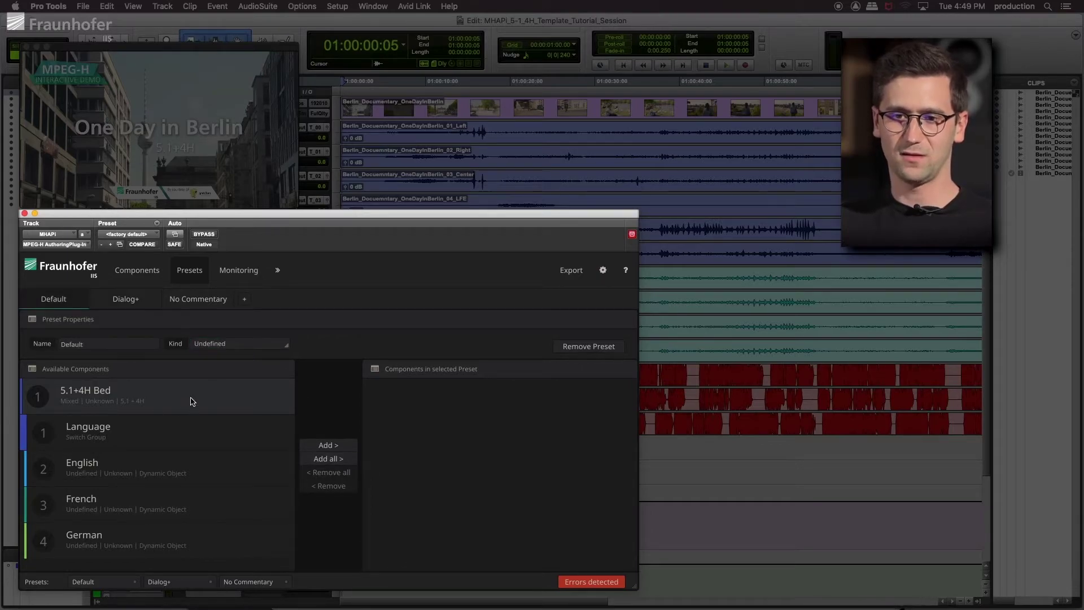
click(347, 445)
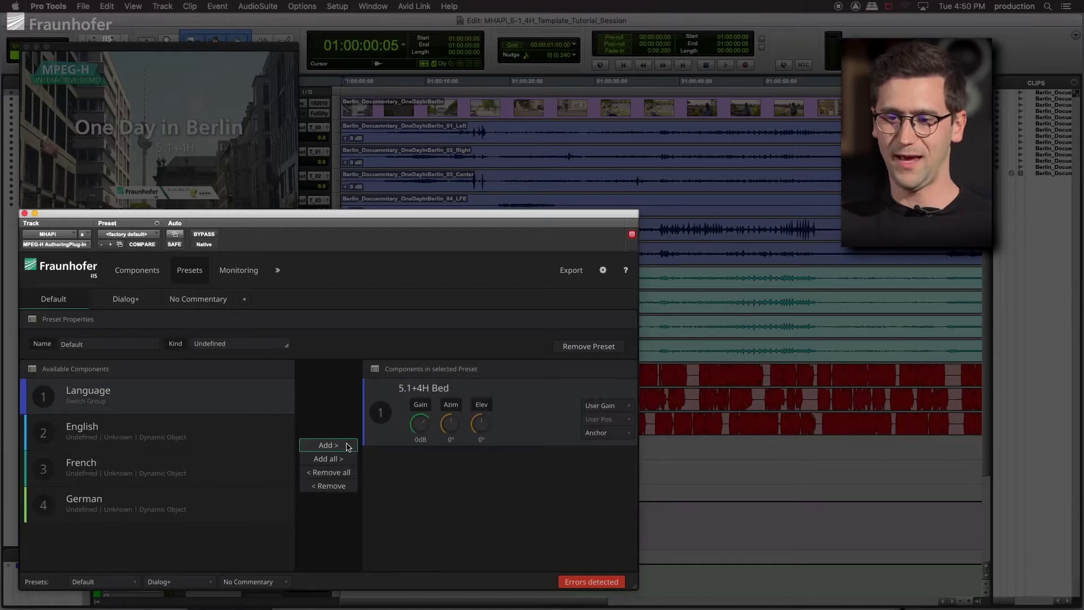
click(198, 395)
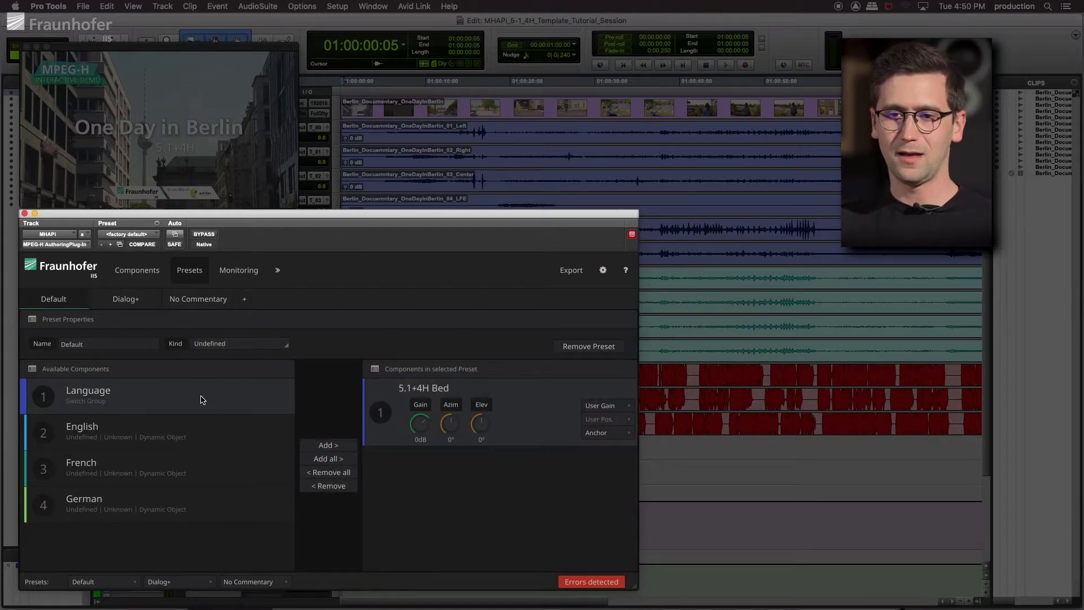
click(328, 446)
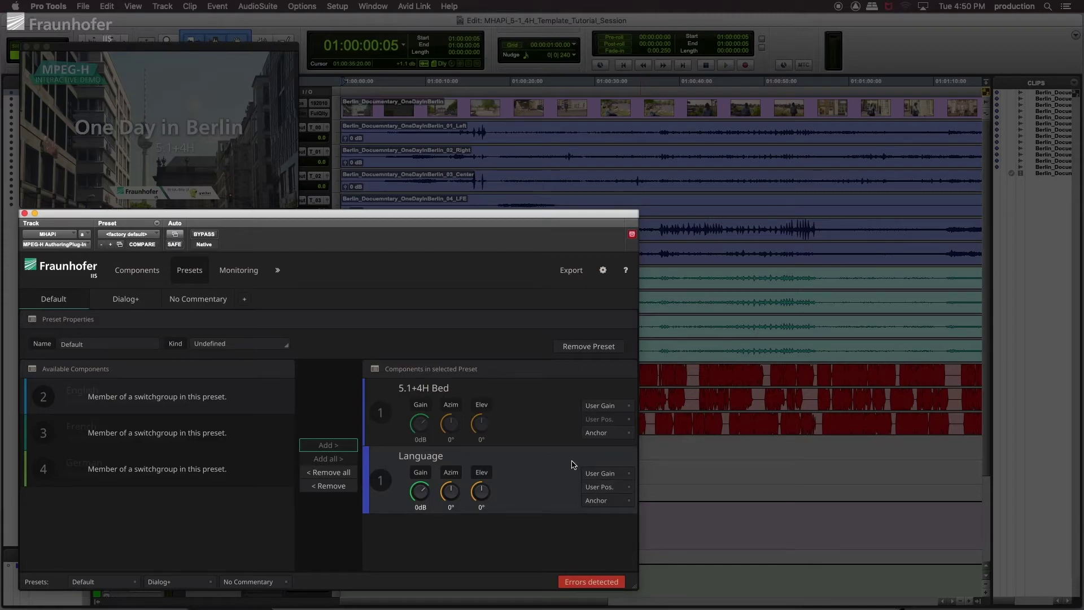
click(628, 473)
click(628, 487)
click(126, 299)
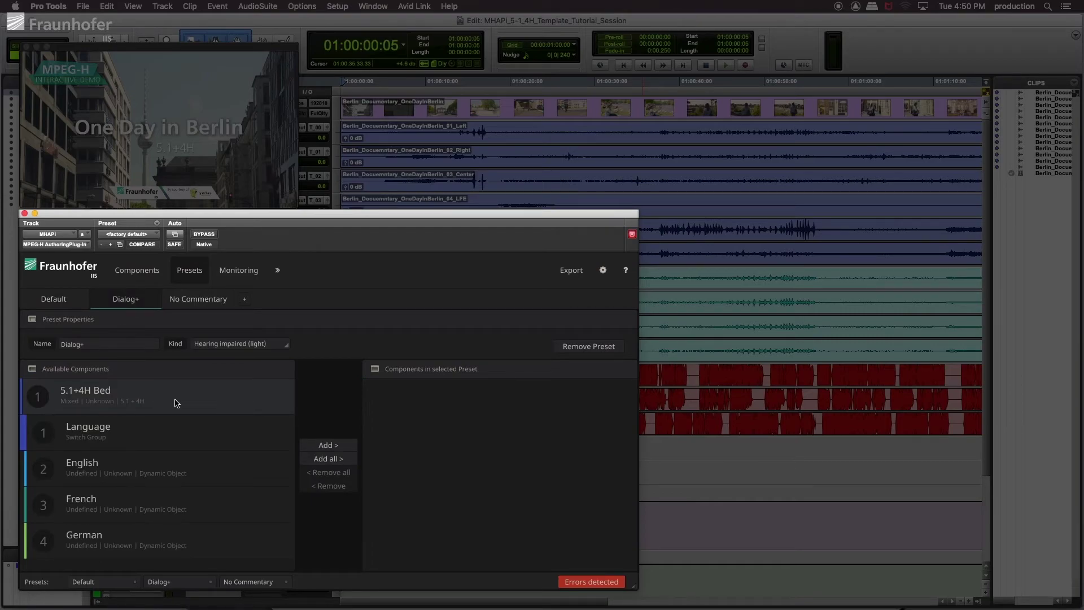
Step: Add 5.1+4H Bed and Language to Dialog+, with Language gain 6 dB plus User Gain and User Pos
click(331, 445)
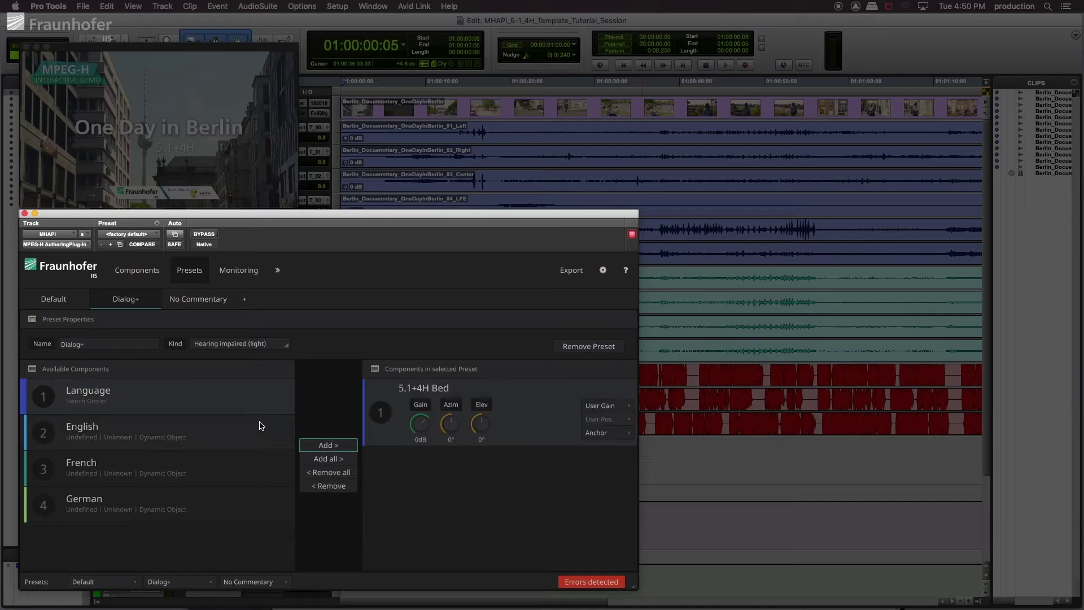
click(332, 446)
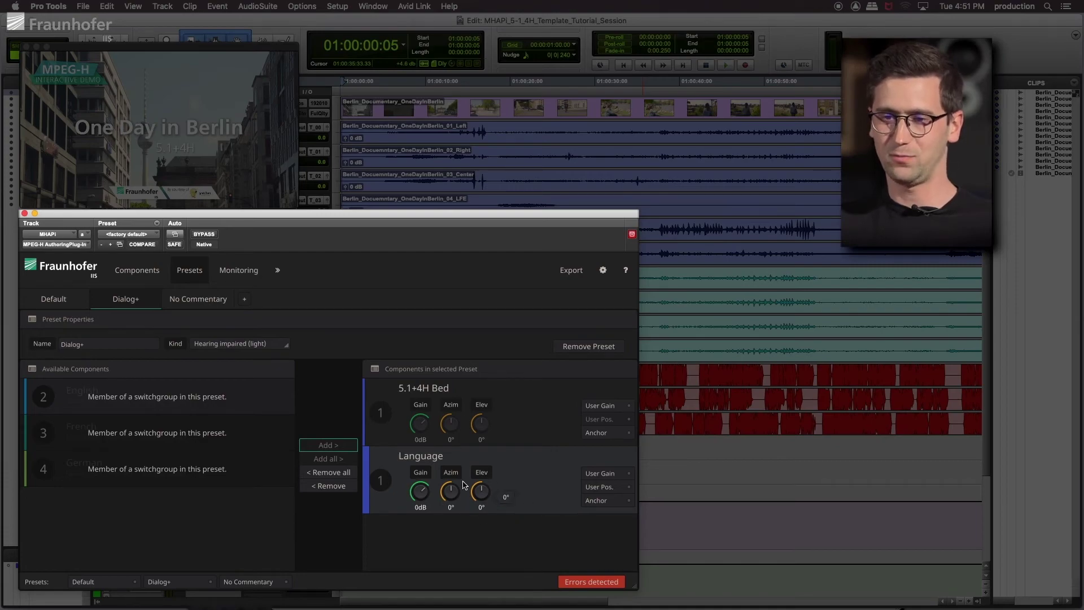
drag(420, 491, 420, 485)
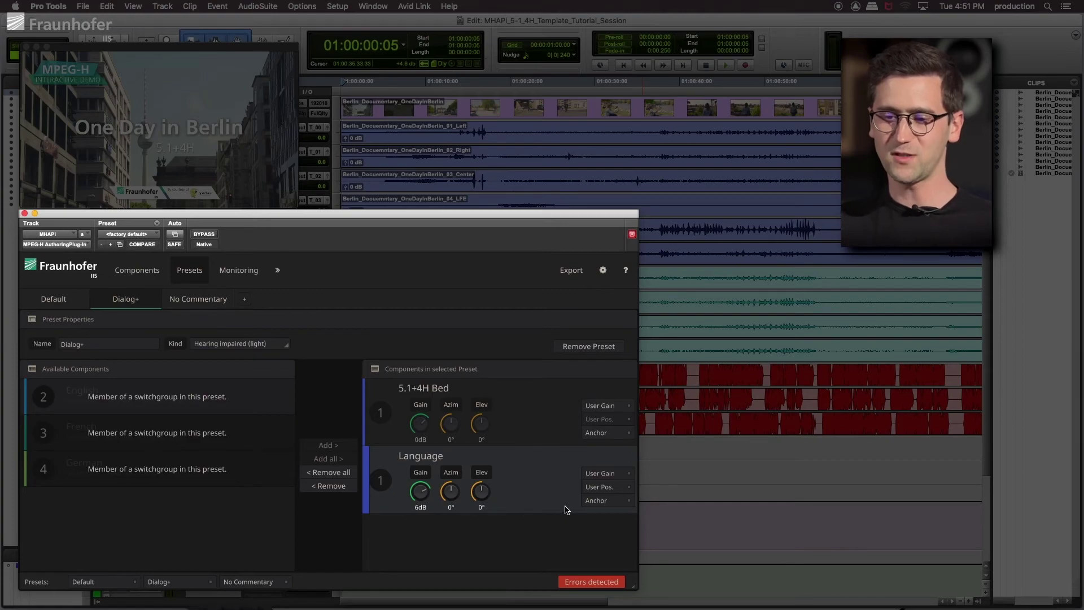
click(629, 473)
click(630, 488)
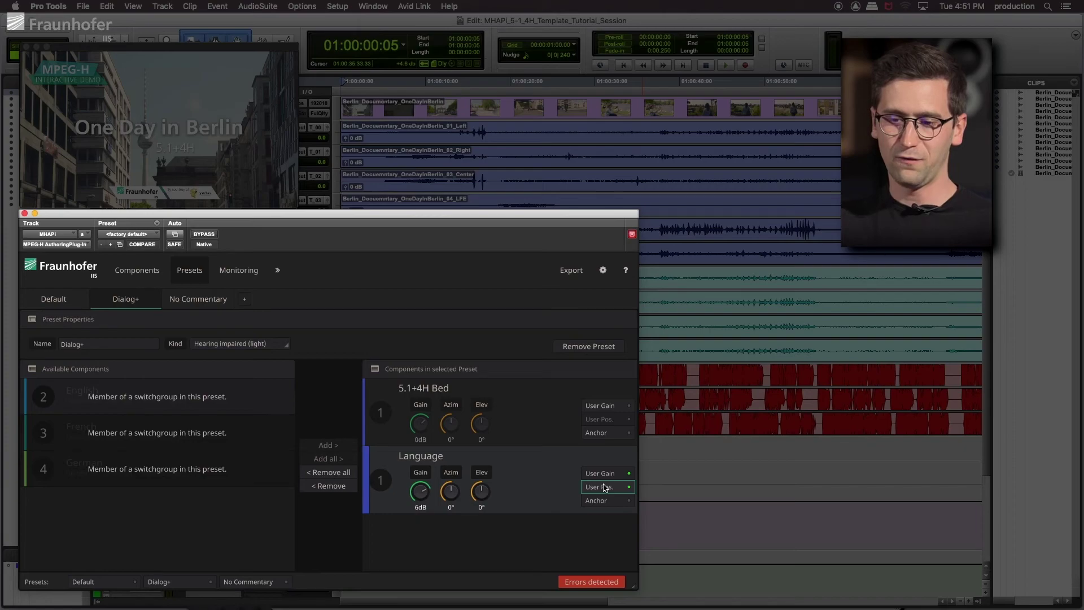
Step: Add the 5.1+4H Bed component to the No Commentary preset
click(210, 305)
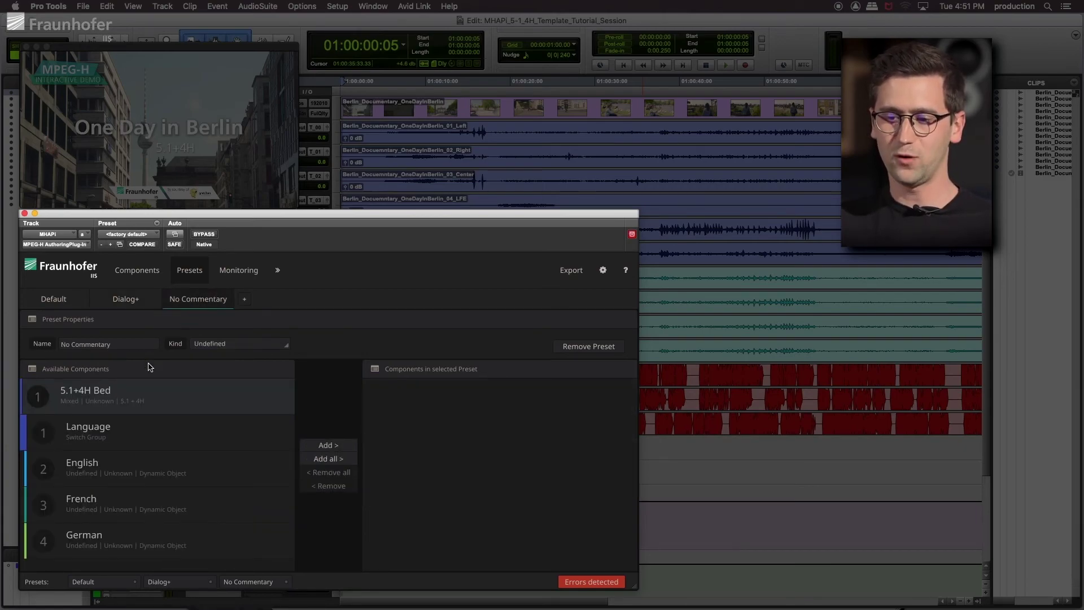
click(331, 445)
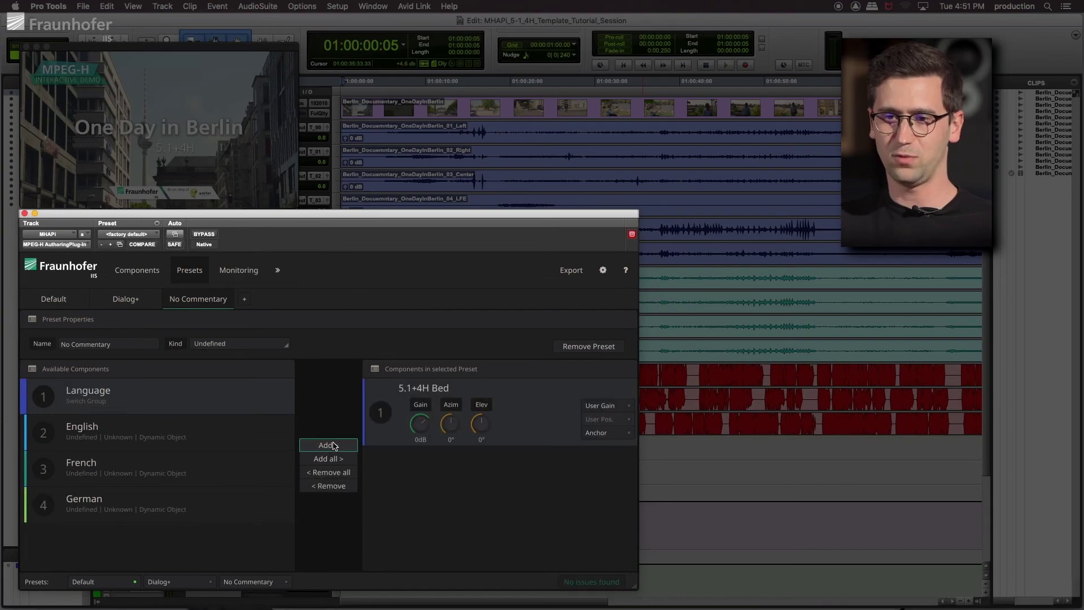